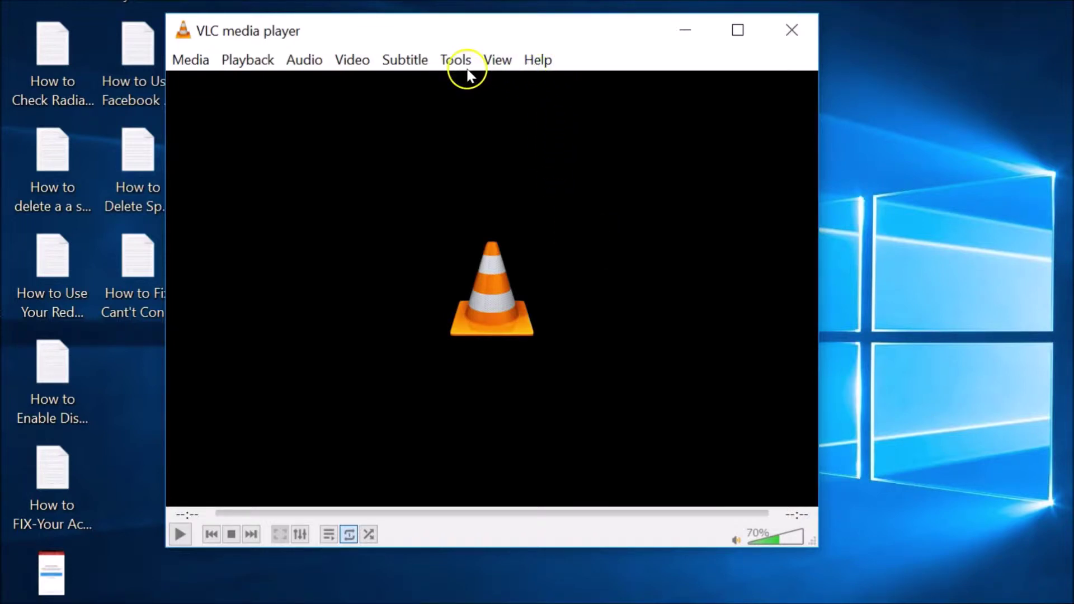
Switch the player to the minimal interface, then turn minimal interface off again.
{"action": "left_click", "coordinate": [538, 61]}
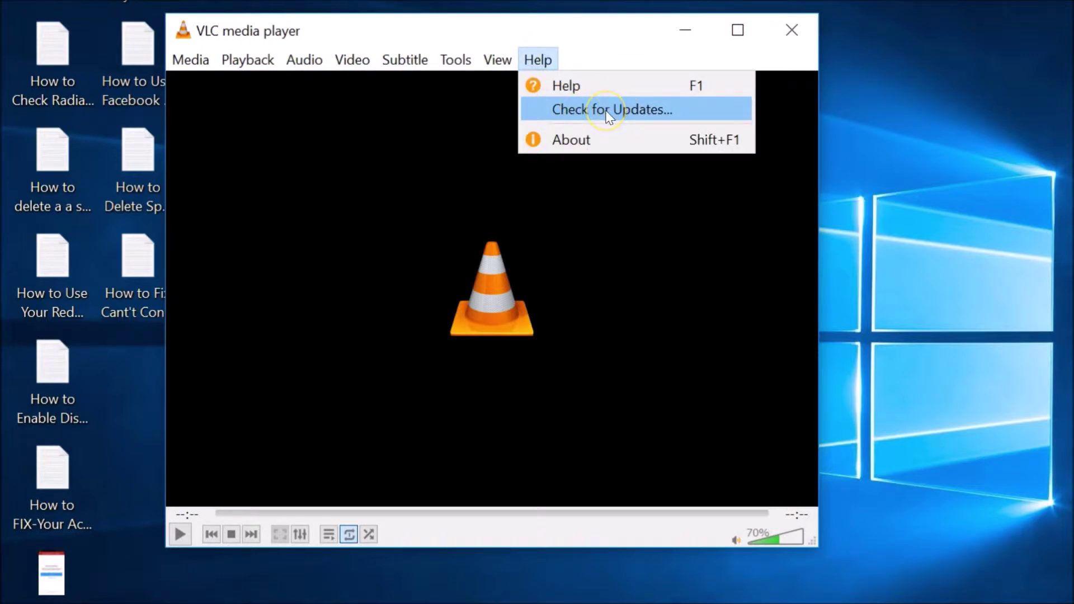
{"action": "left_click", "coordinate": [438, 200]}
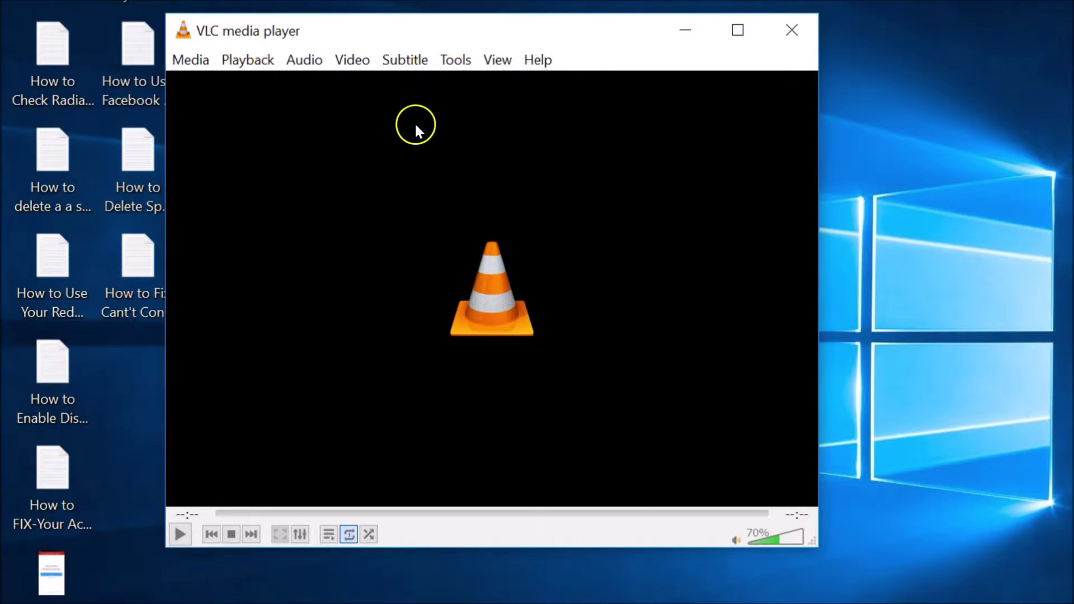
{"action": "right_click", "coordinate": [366, 141]}
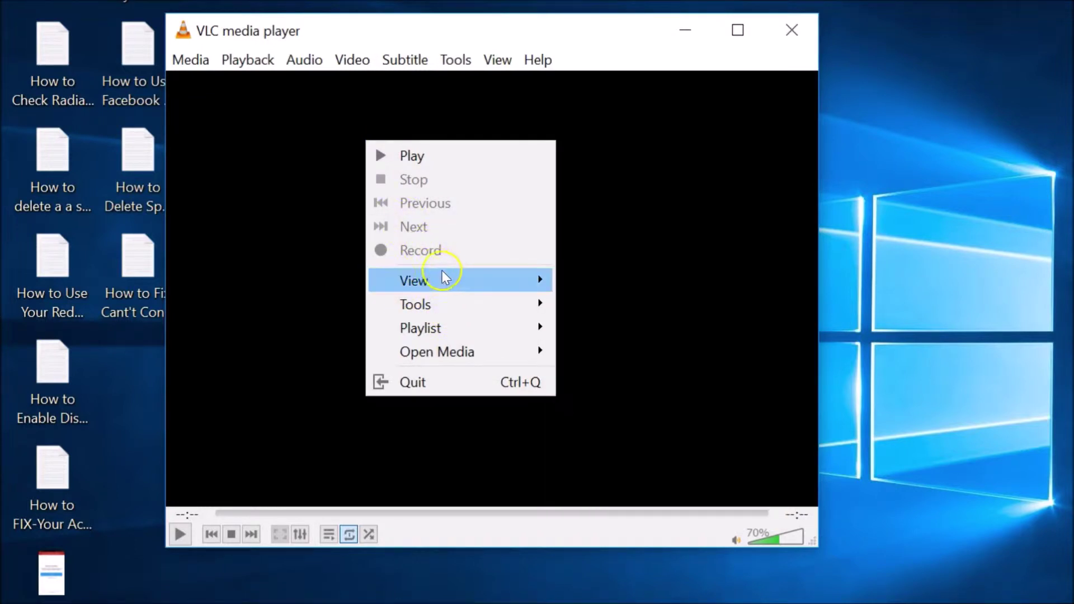
{"action": "mouse_move", "coordinate": [504, 278]}
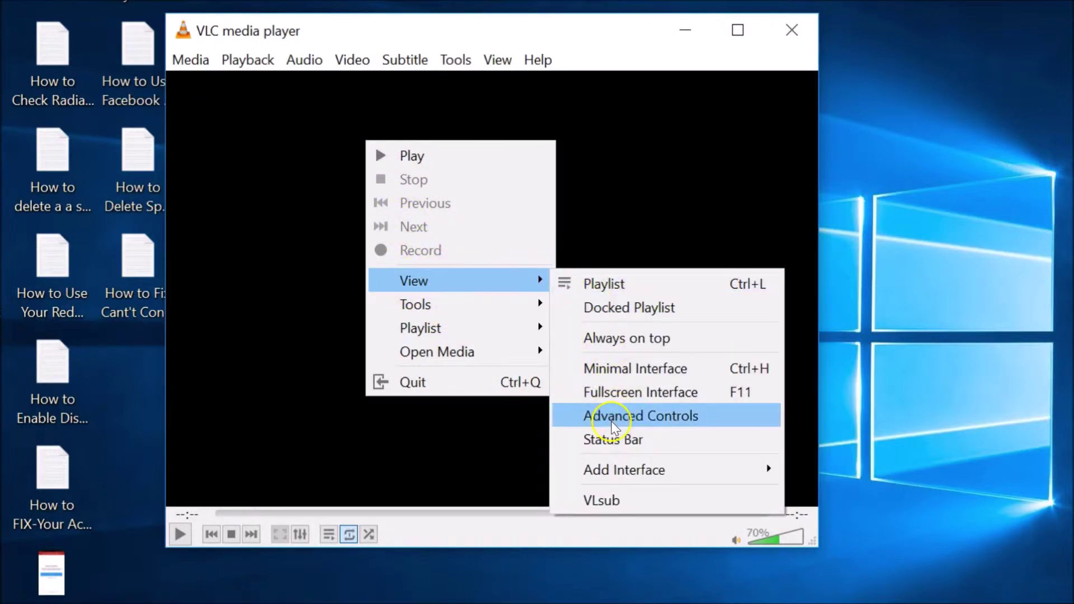
{"action": "left_click", "coordinate": [600, 367]}
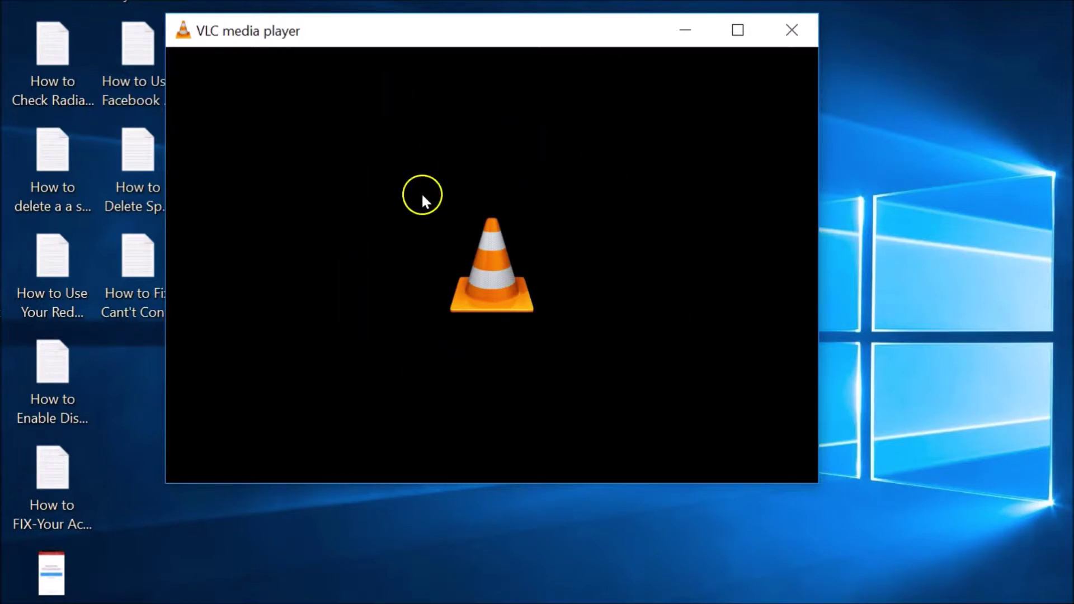
{"action": "right_click", "coordinate": [390, 207]}
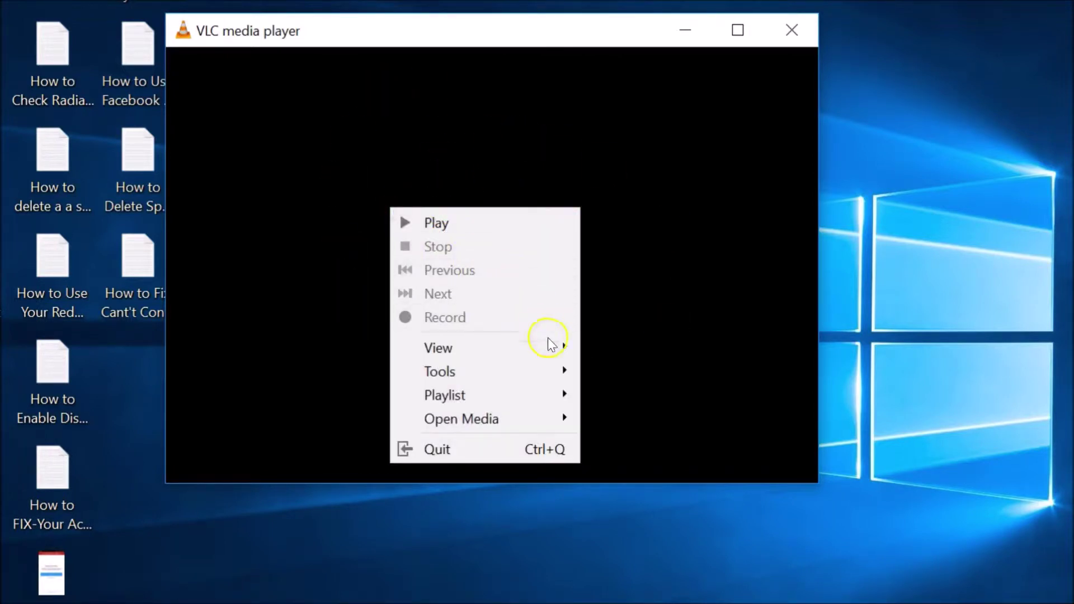
{"action": "mouse_move", "coordinate": [541, 347]}
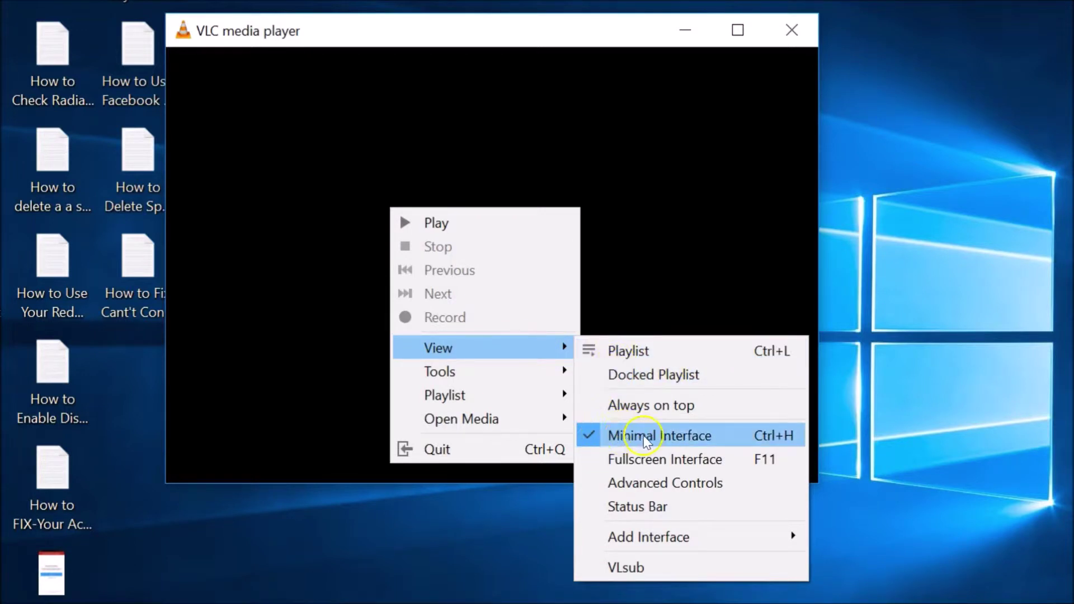
{"action": "left_click", "coordinate": [594, 438]}
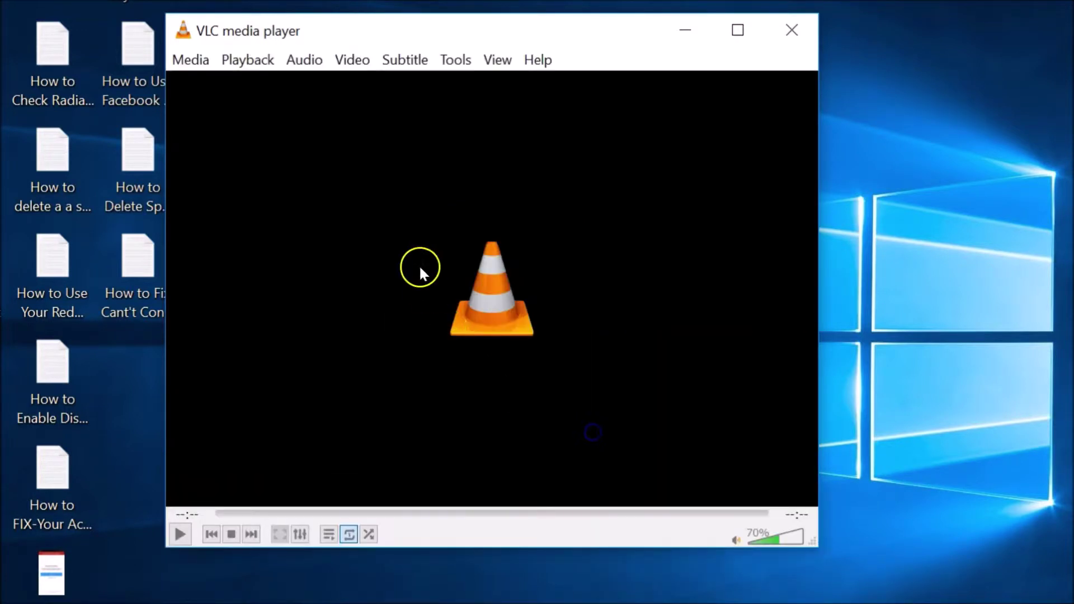
Check for updates, download VLC 3.0.6, and close the player to install it.
{"action": "left_click", "coordinate": [537, 61]}
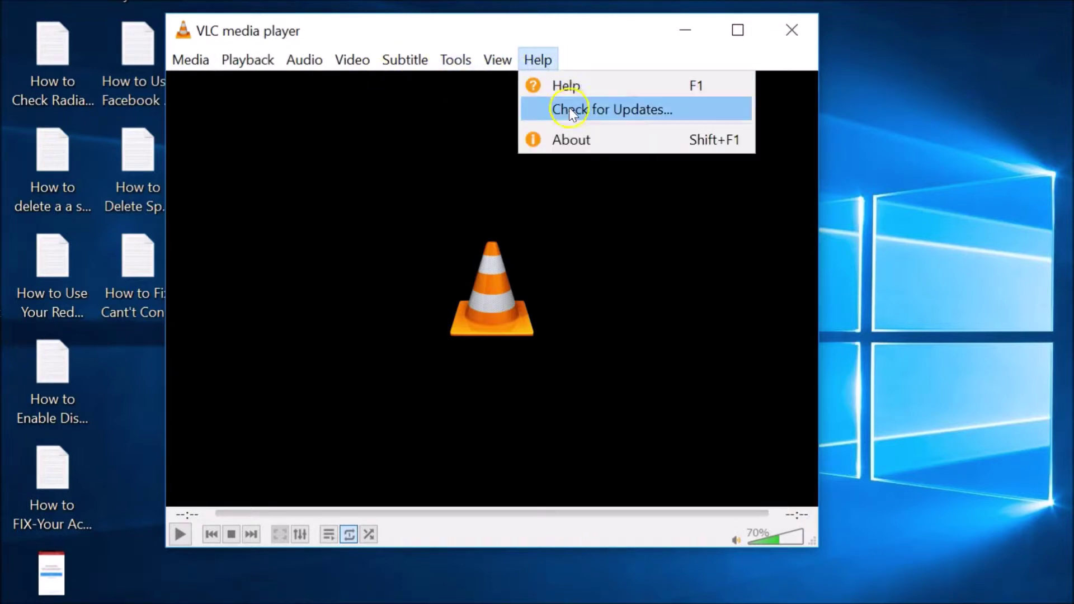
{"action": "left_click", "coordinate": [622, 116]}
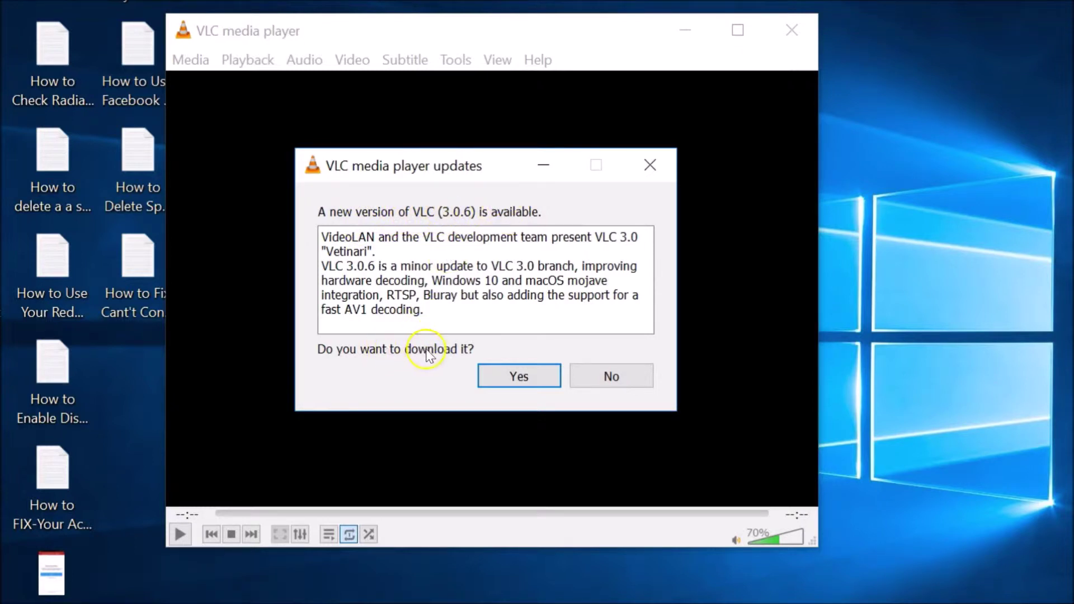
{"action": "left_click", "coordinate": [514, 379]}
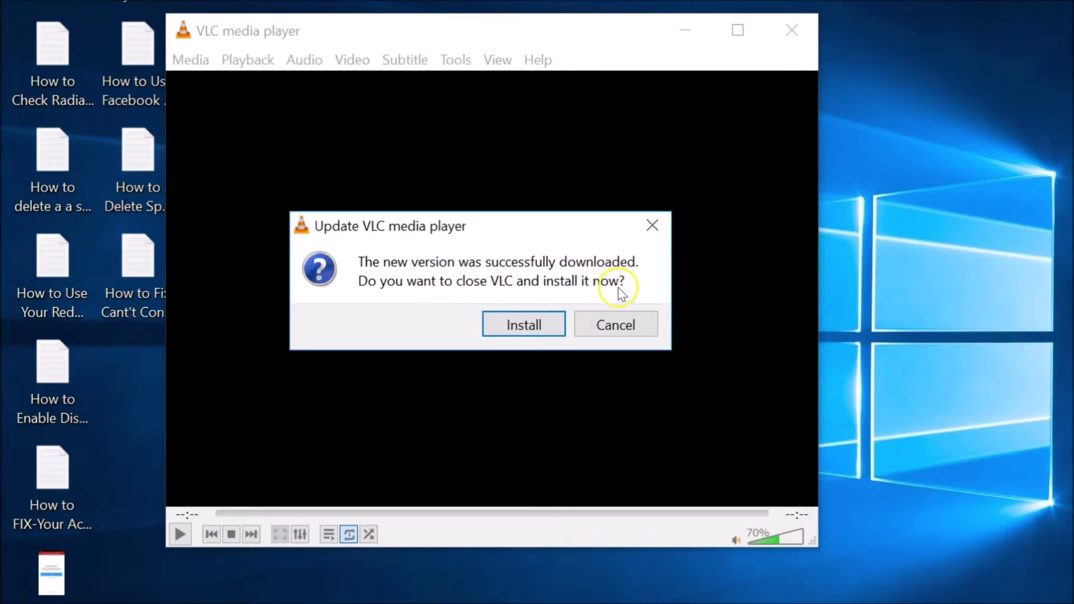
{"action": "left_click", "coordinate": [530, 328]}
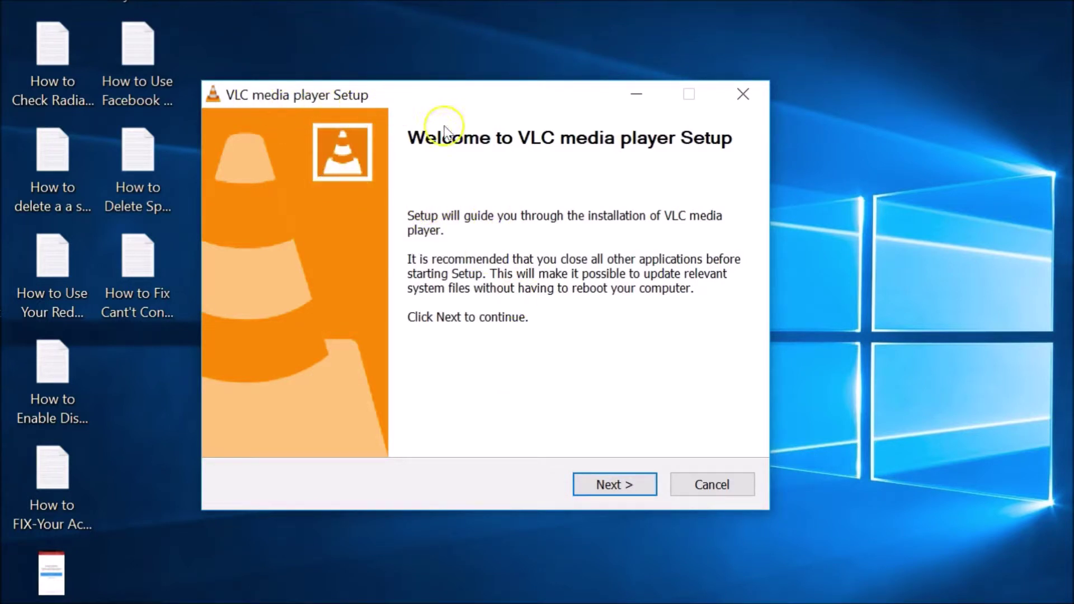
Upgrade VLC using previous settings and finish setup with Run VLC media player checked.
{"action": "left_click", "coordinate": [608, 486]}
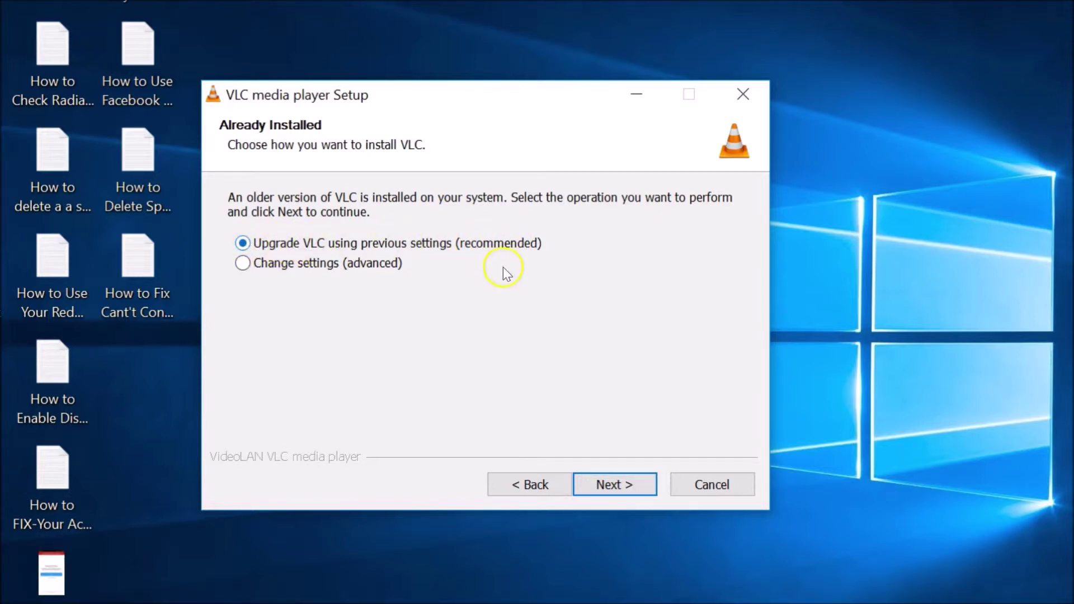
{"action": "left_click", "coordinate": [612, 489]}
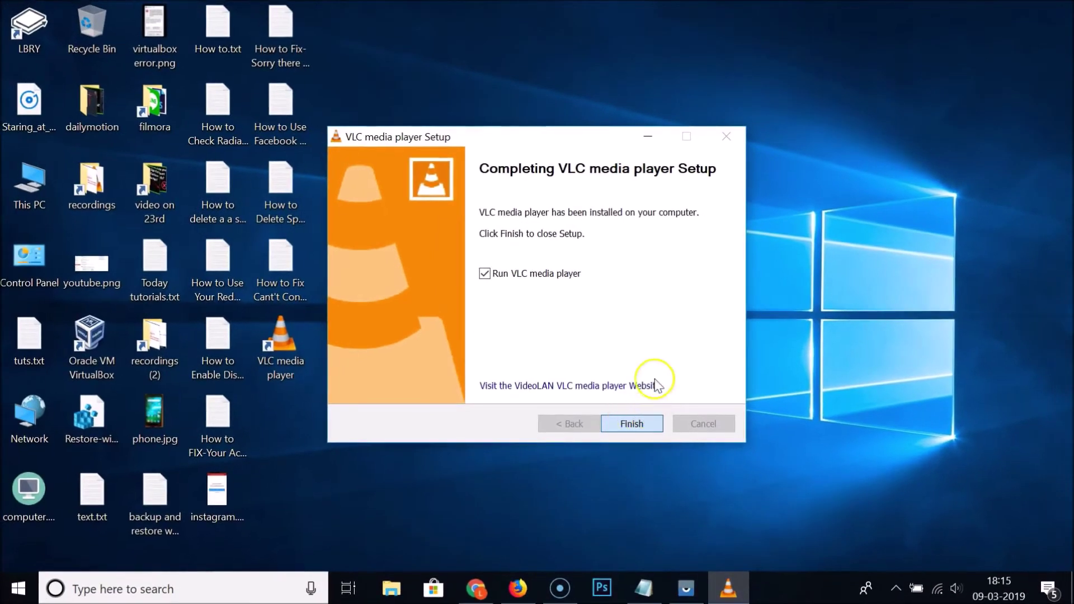
{"action": "left_click", "coordinate": [638, 417]}
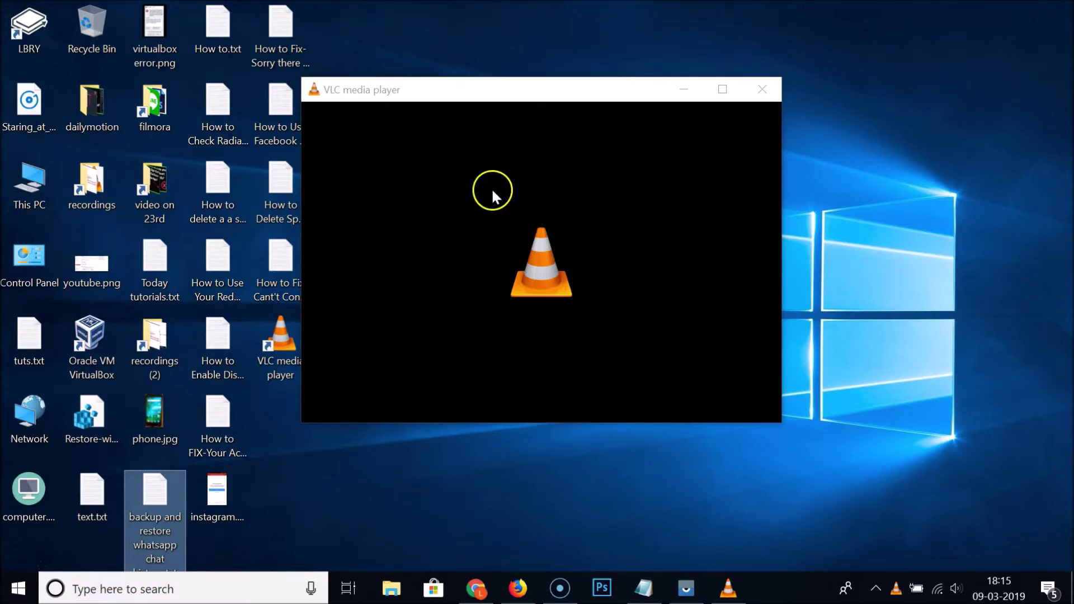
Turn off the minimal interface from the View context menu to restore full controls.
{"action": "right_click", "coordinate": [457, 147]}
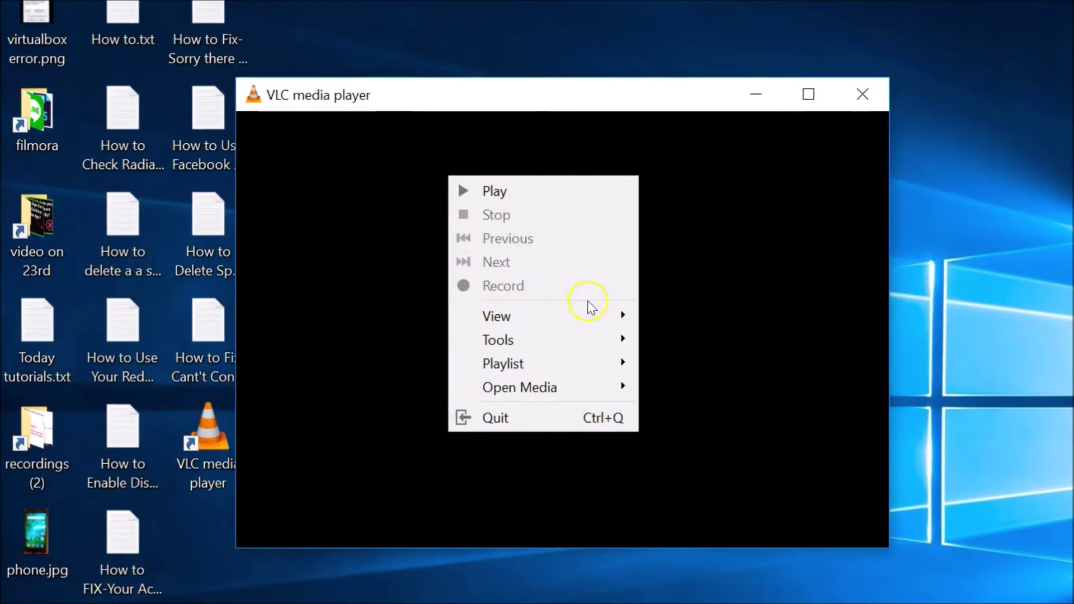
{"action": "mouse_move", "coordinate": [603, 295]}
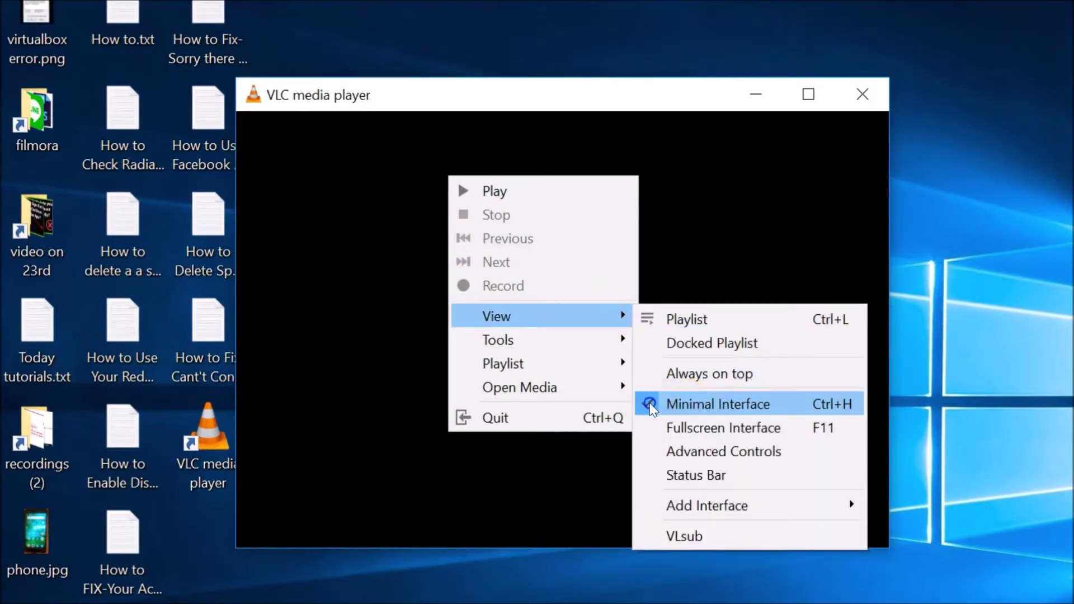
{"action": "left_click", "coordinate": [649, 403]}
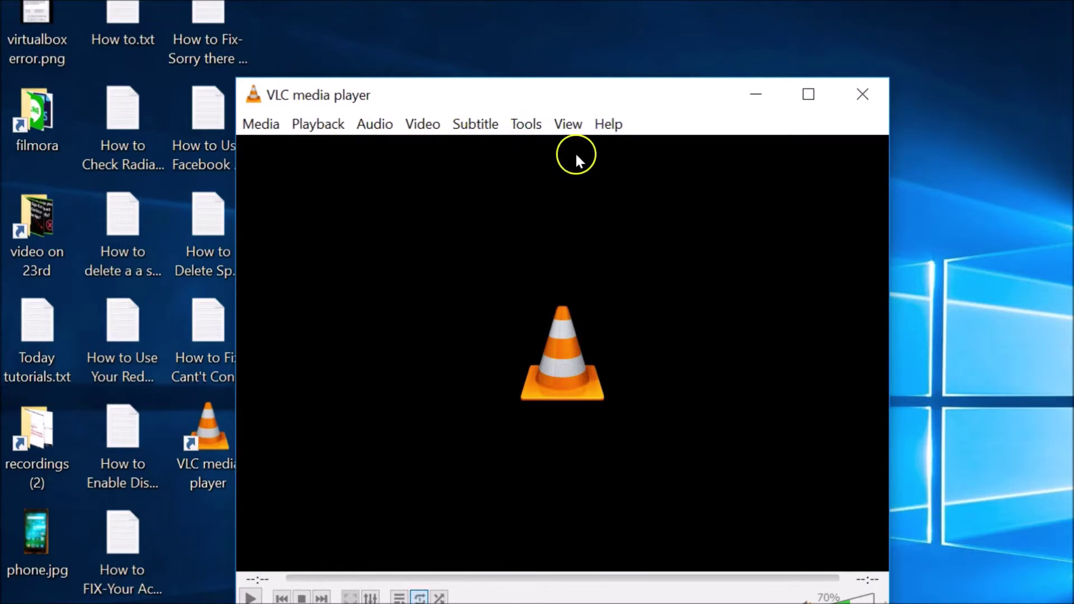
Run Help > Check for Updates and close the already-up-to-date notice.
{"action": "left_click", "coordinate": [604, 126]}
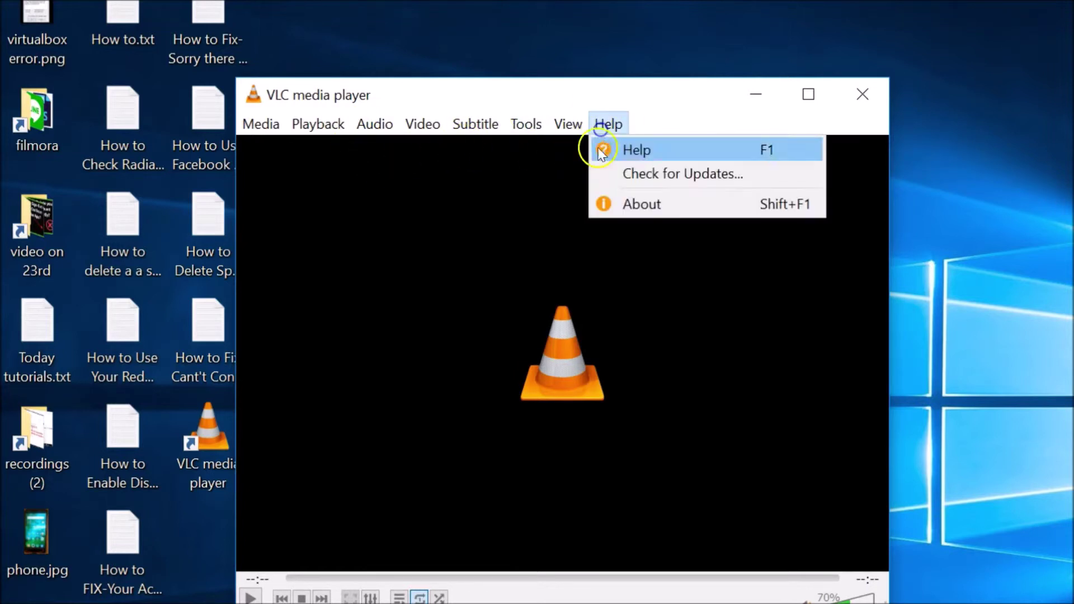
{"action": "left_click", "coordinate": [641, 179]}
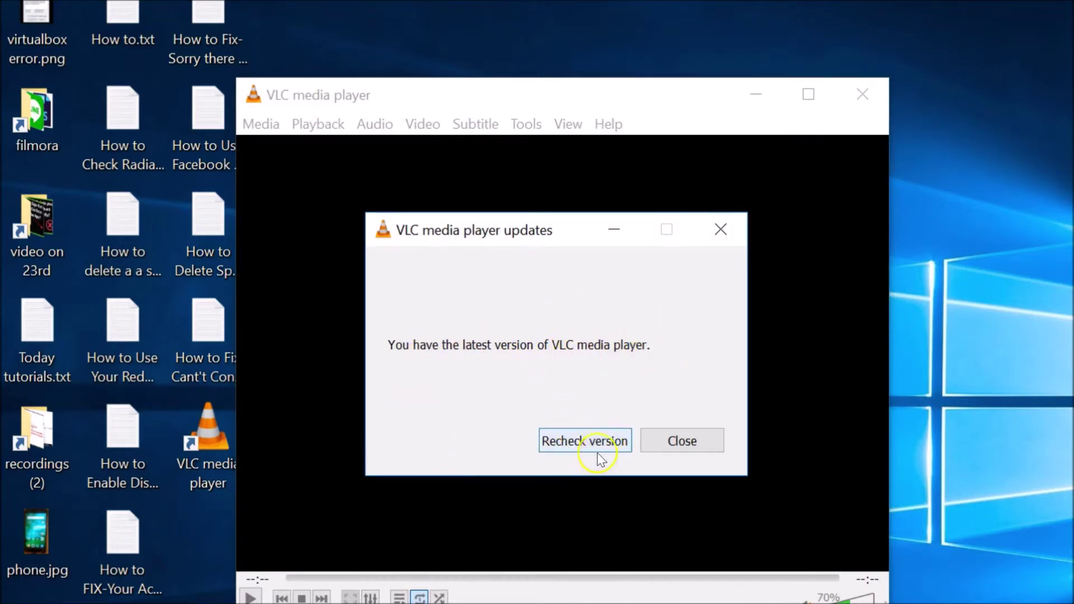
{"action": "left_click", "coordinate": [681, 442]}
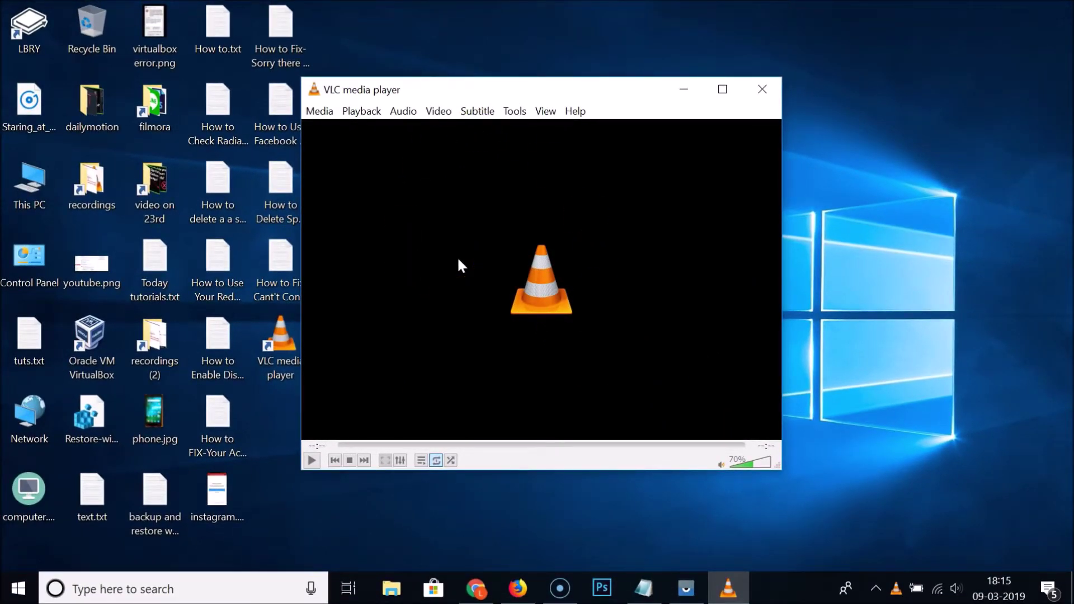
Close VLC and relaunch VLC media player by searching 'vlc' in Windows search.
{"action": "left_click", "coordinate": [536, 272]}
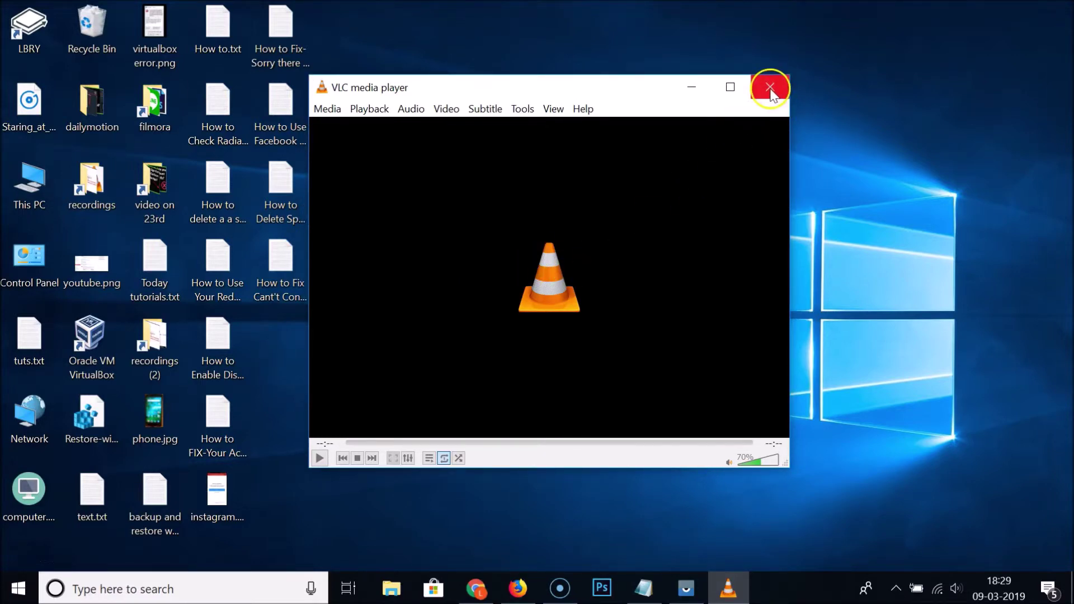
{"action": "left_click", "coordinate": [770, 89]}
{"action": "left_click", "coordinate": [218, 594]}
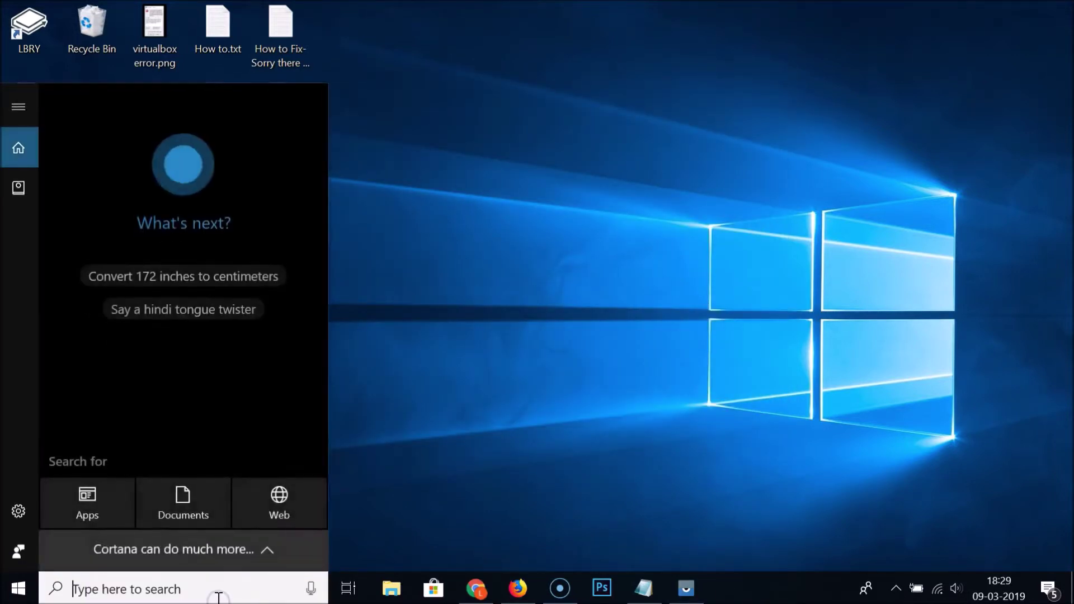
{"action": "type", "text": "vlc"}
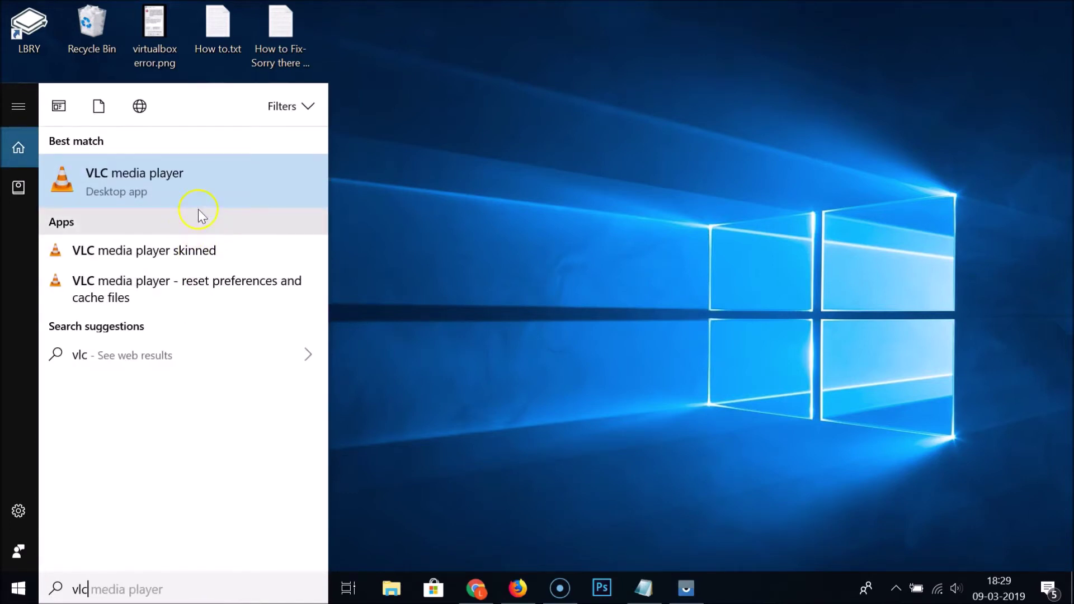
{"action": "left_click", "coordinate": [198, 190]}
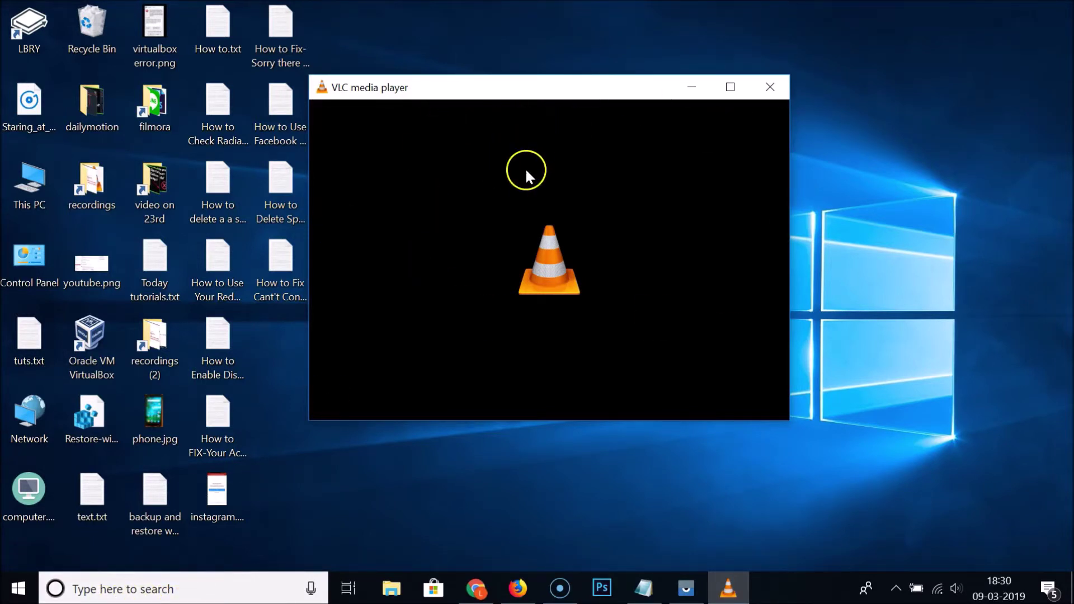
Uncheck View > Minimal Interface from the video's context menu.
{"action": "right_click", "coordinate": [567, 174]}
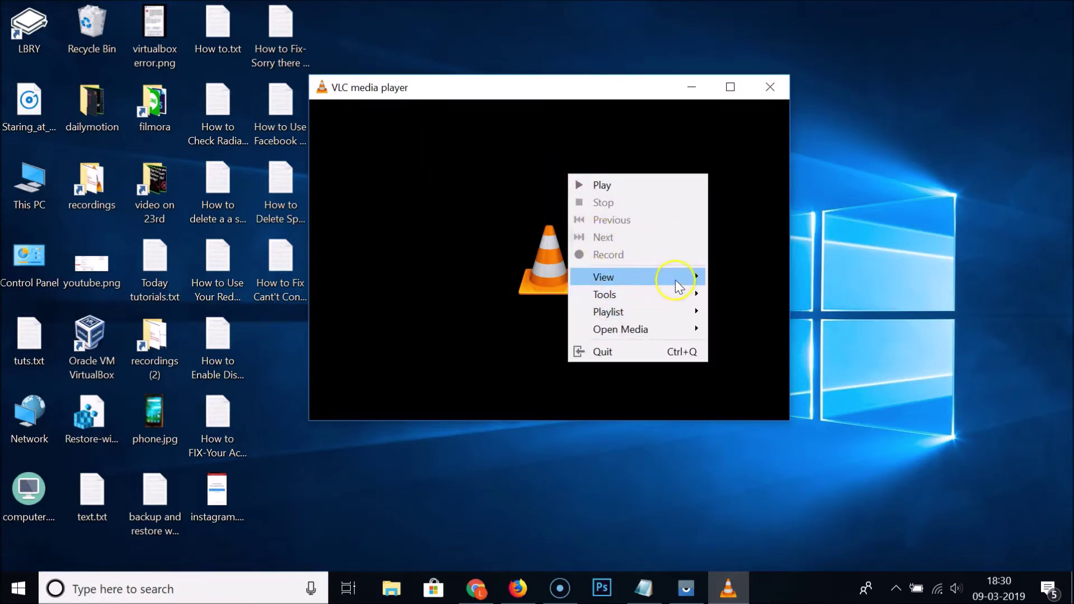
{"action": "mouse_move", "coordinate": [675, 280]}
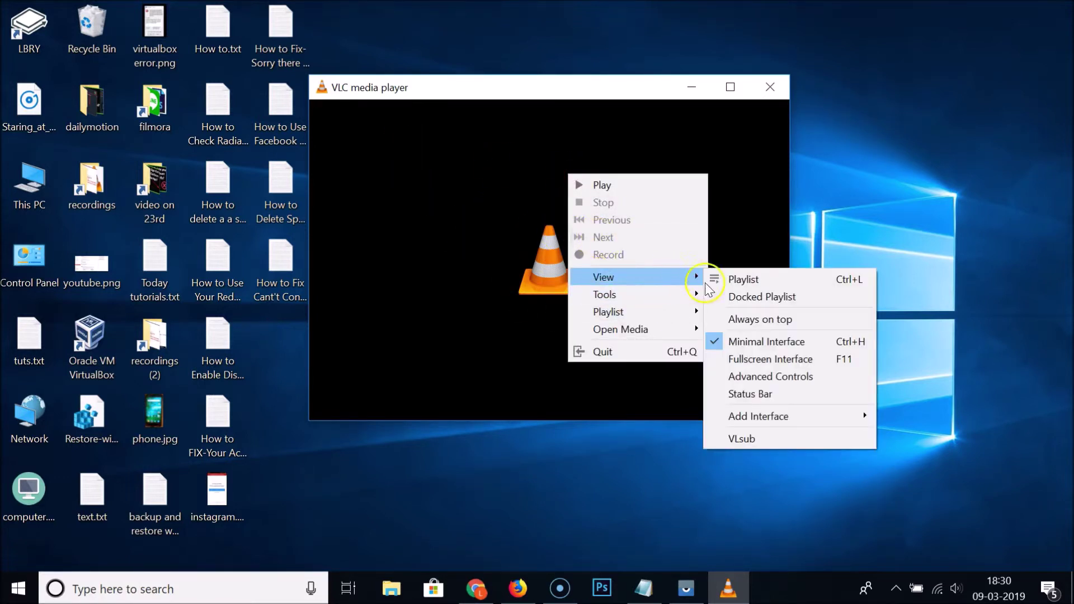
{"action": "left_click", "coordinate": [714, 344]}
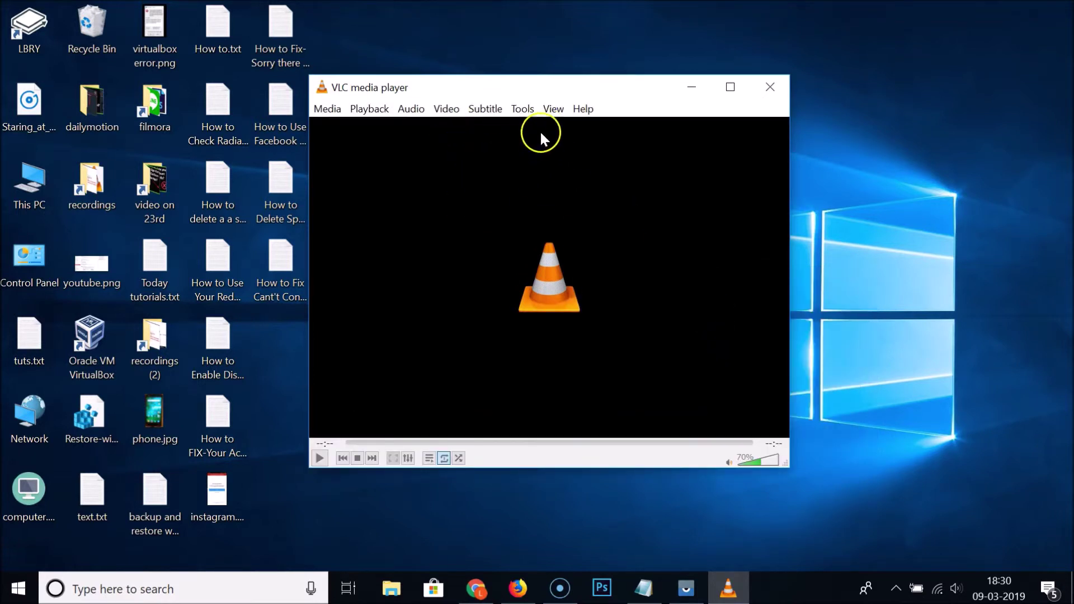
Open the Simple Preferences window from the Tools menu.
{"action": "left_click", "coordinate": [551, 109]}
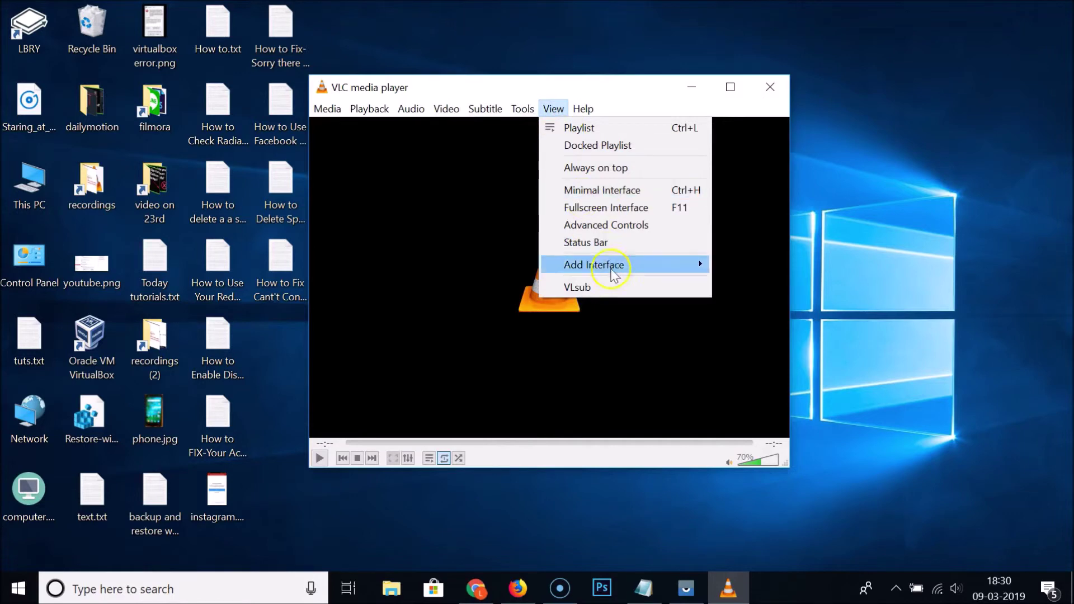
{"action": "mouse_move", "coordinate": [522, 108]}
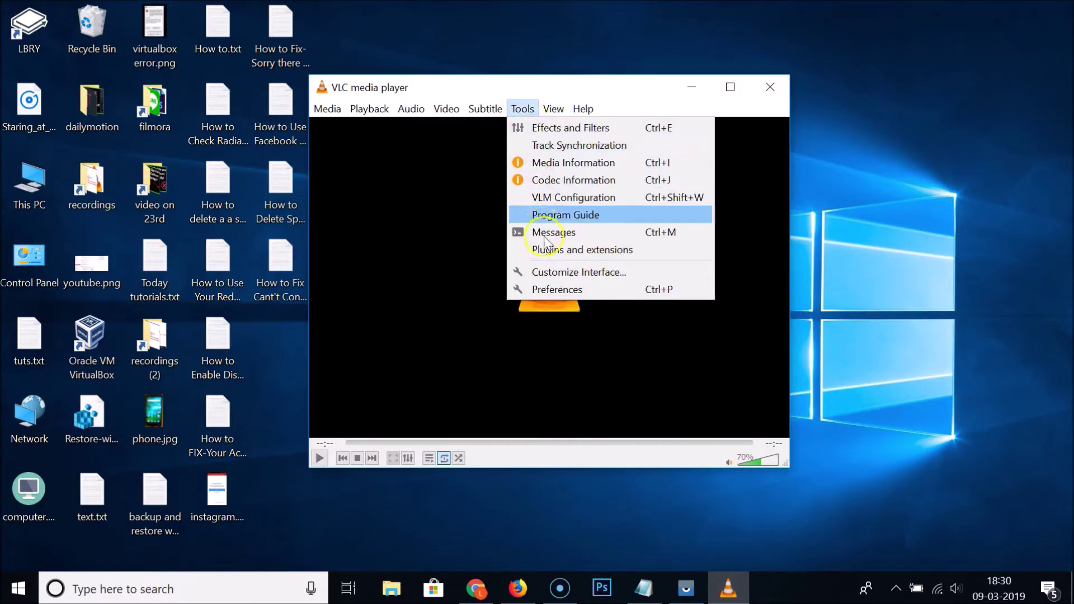
{"action": "left_click", "coordinate": [551, 290]}
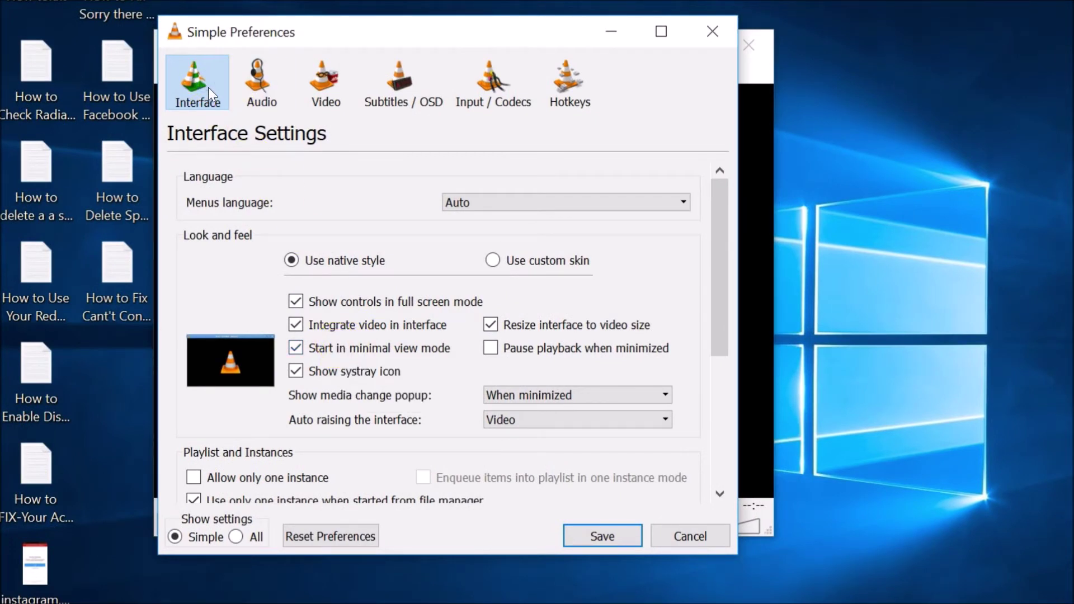
Uncheck 'Start in minimal view mode' in Interface Settings and save.
{"action": "left_click", "coordinate": [348, 347]}
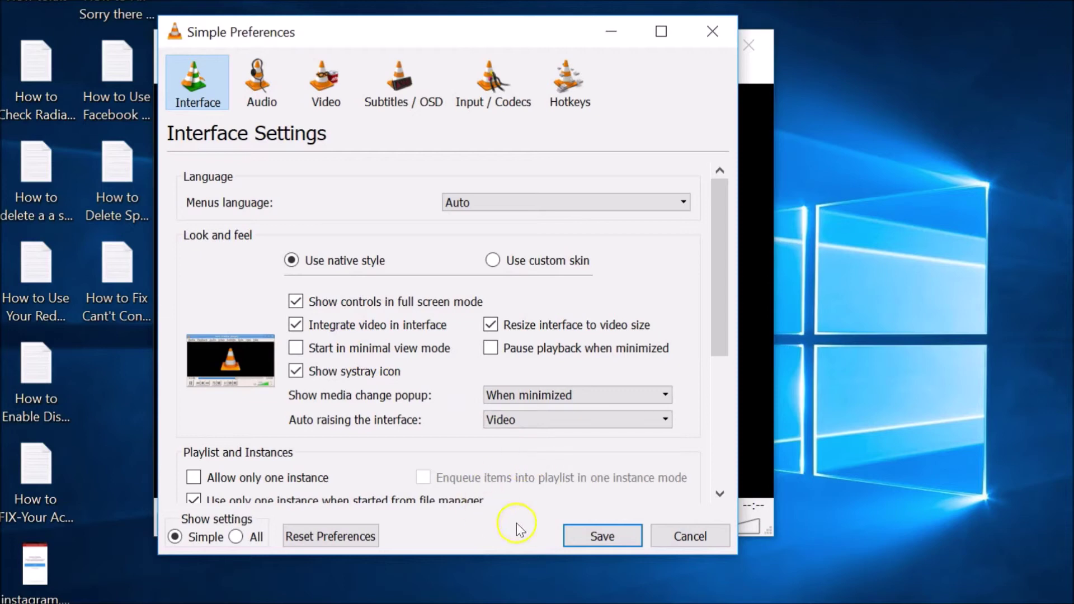
{"action": "left_click", "coordinate": [607, 537]}
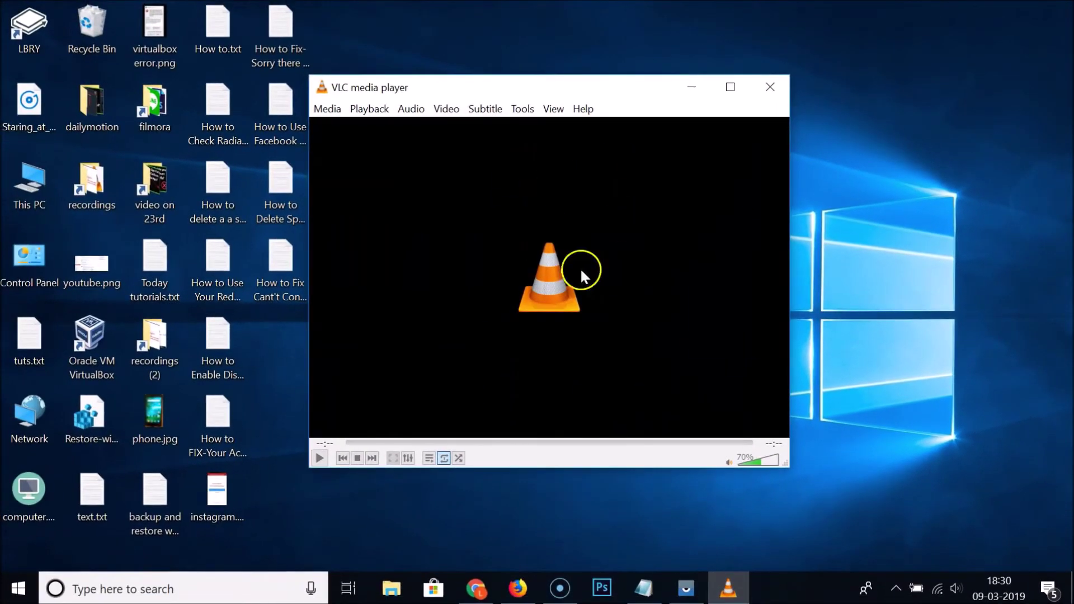
Close VLC and reopen it from a 'vlc' Windows search to confirm the full interface.
{"action": "left_click", "coordinate": [769, 90]}
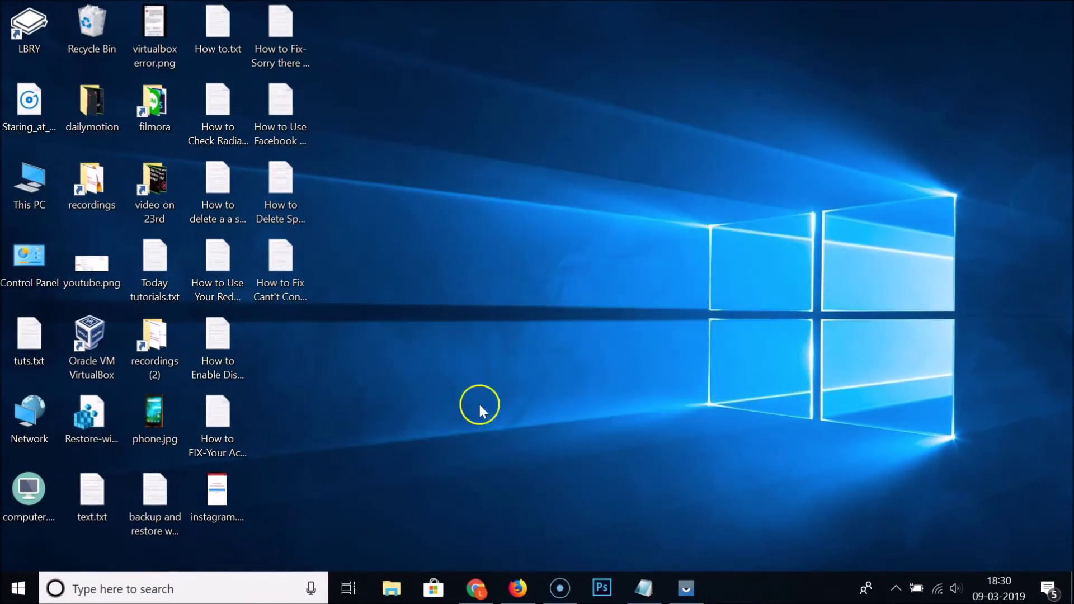
{"action": "left_click", "coordinate": [229, 589]}
{"action": "type", "text": "vlc"}
{"action": "left_click", "coordinate": [205, 184]}
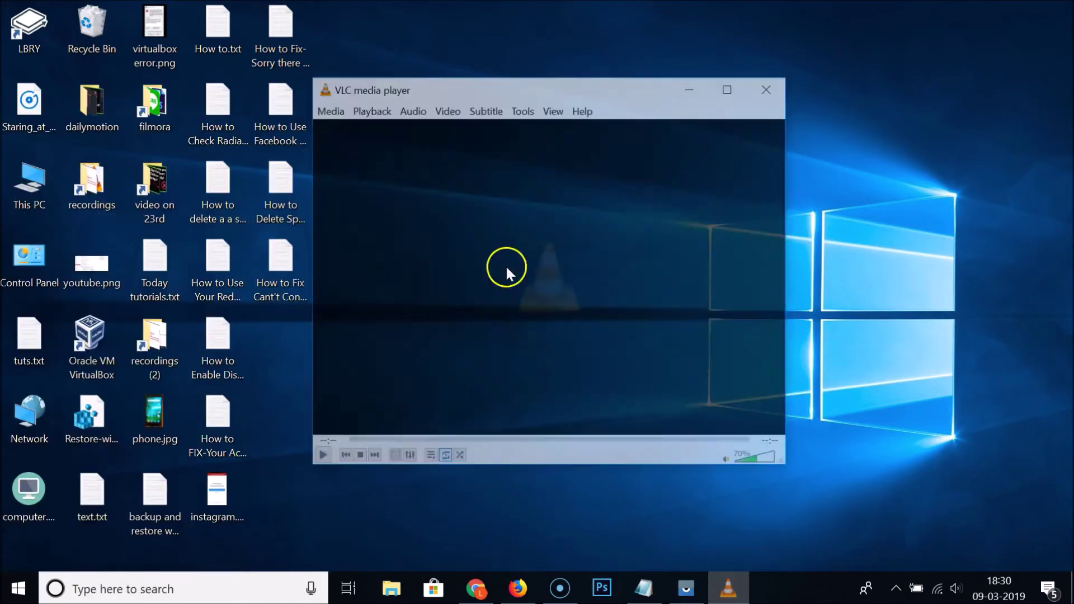